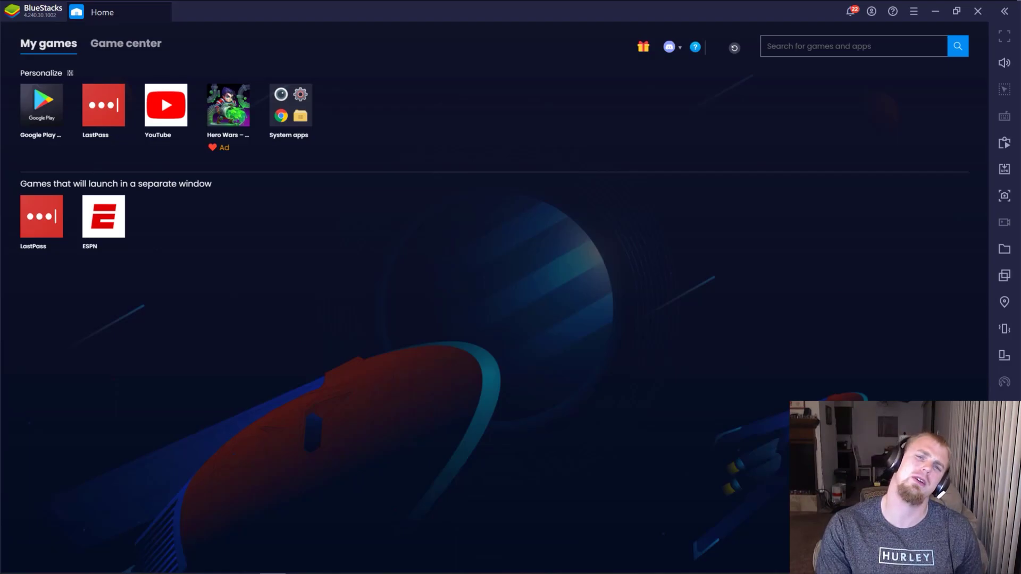
In Google Play, search 'expressvpn' and install ExpressVPN - #1 Trusted VPN
left_click(43, 114)
left_click(270, 91)
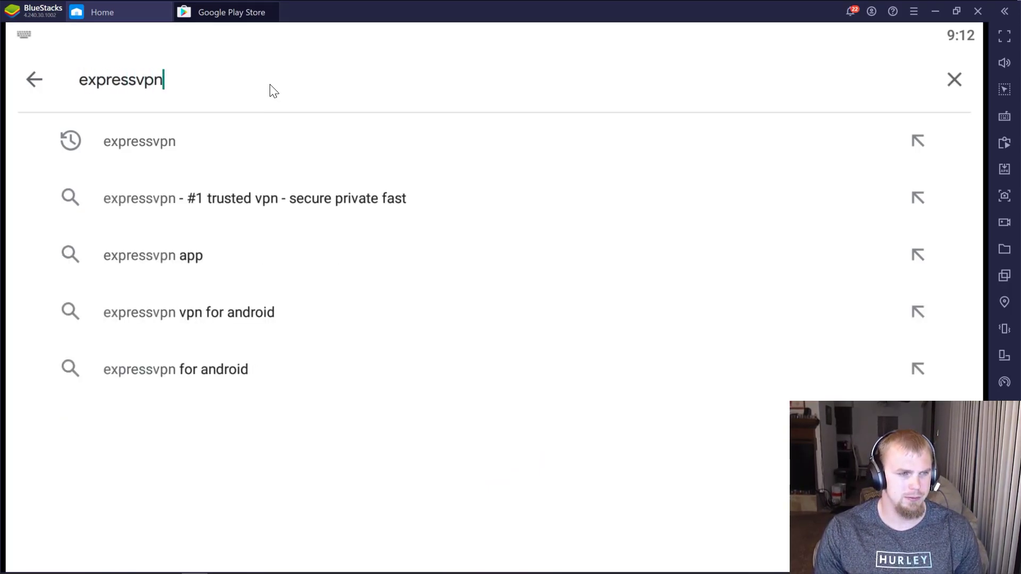
key("Return")
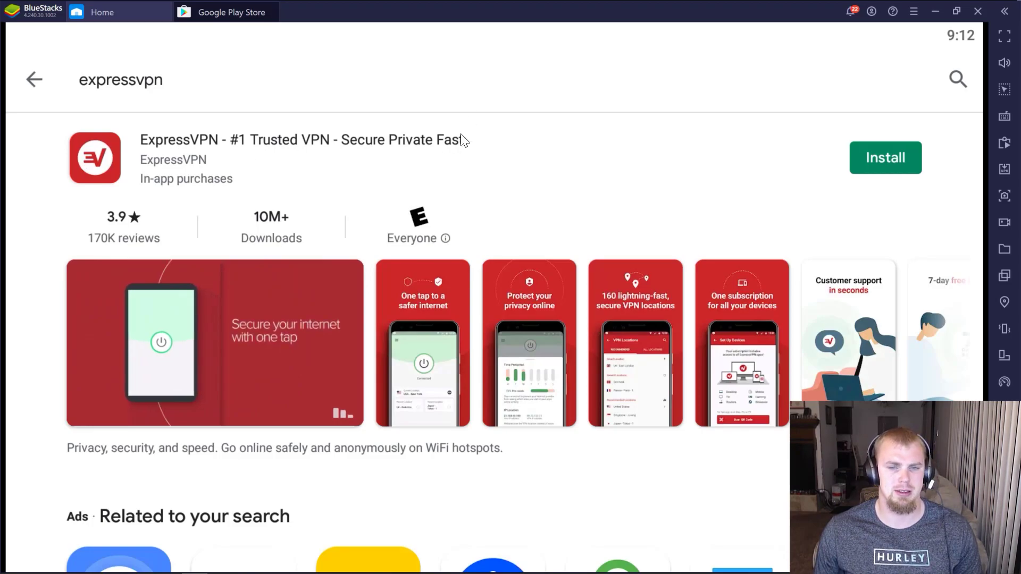
left_click(876, 161)
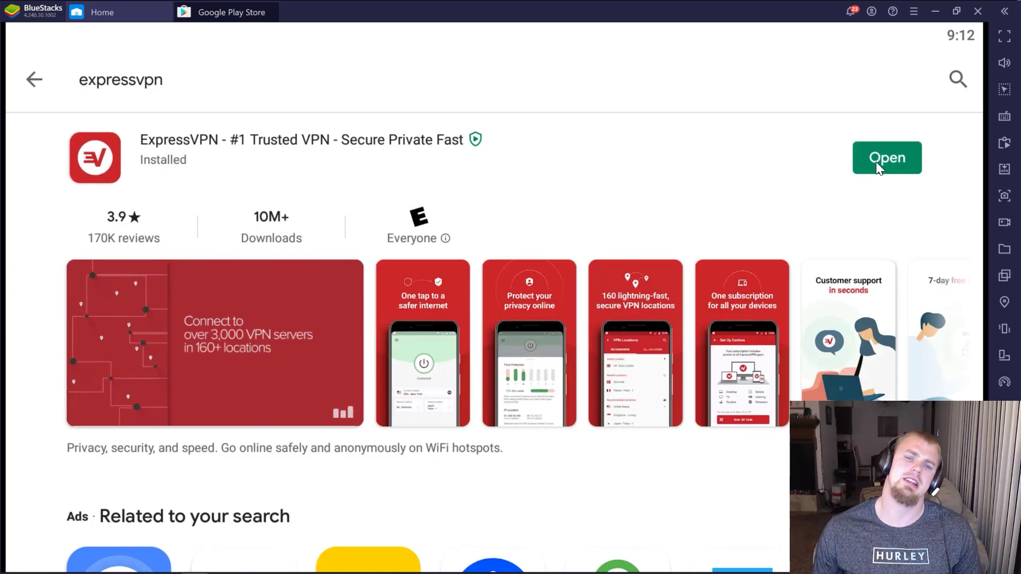
Launch ExpressVPN, start the 7-day free trial with an e-mail address, and decline diagnostic reports
left_click(876, 161)
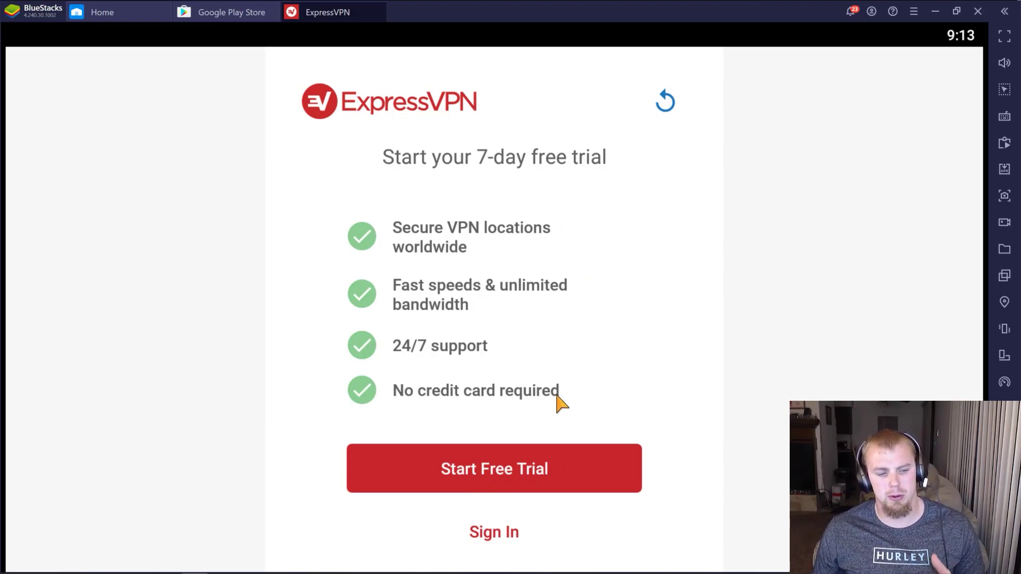
left_click(508, 478)
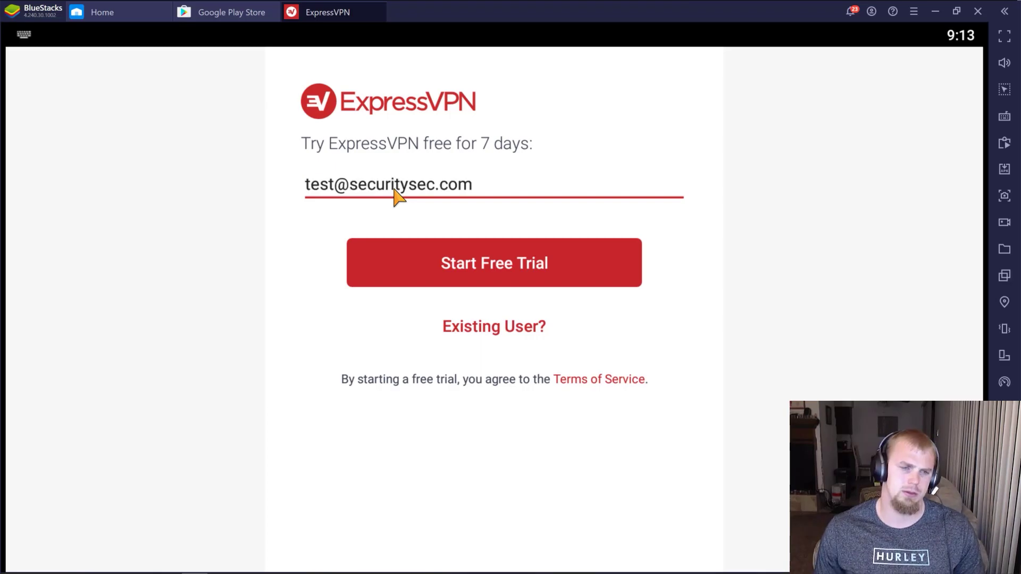
left_click(429, 253)
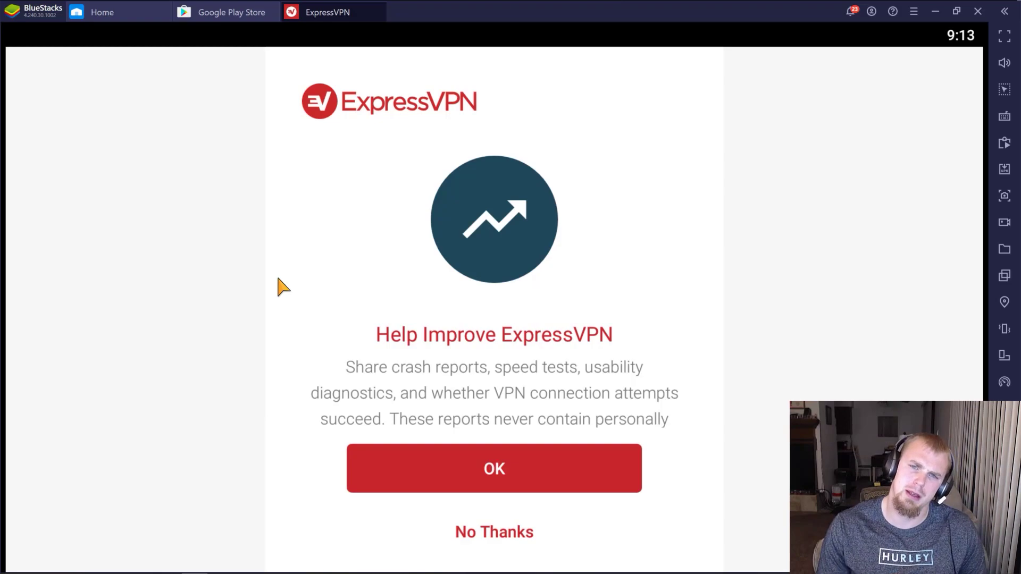
left_click(490, 538)
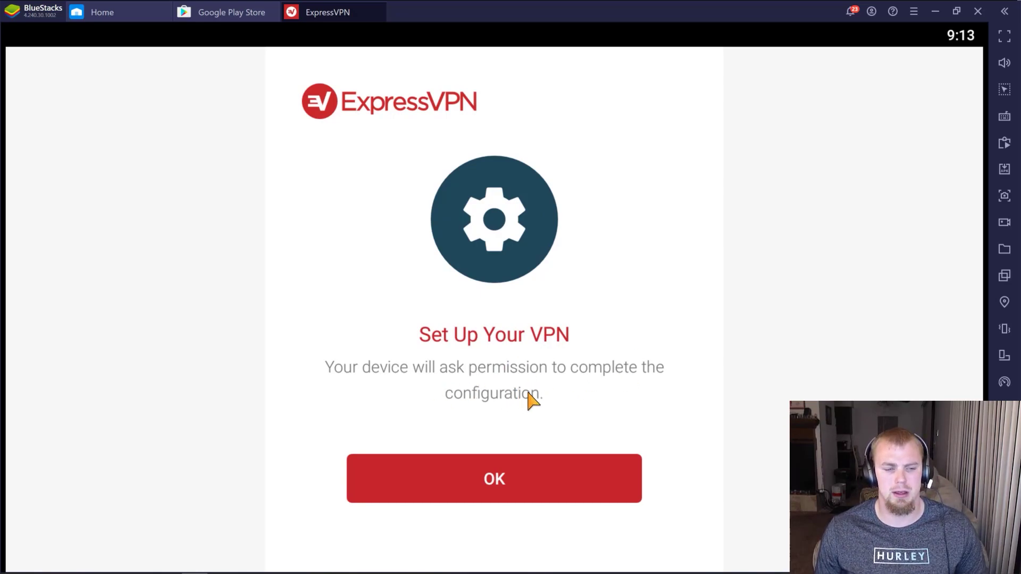
Confirm Set Up Your VPN, accept the Android connection request, and bring up the VPN locations list
left_click(501, 480)
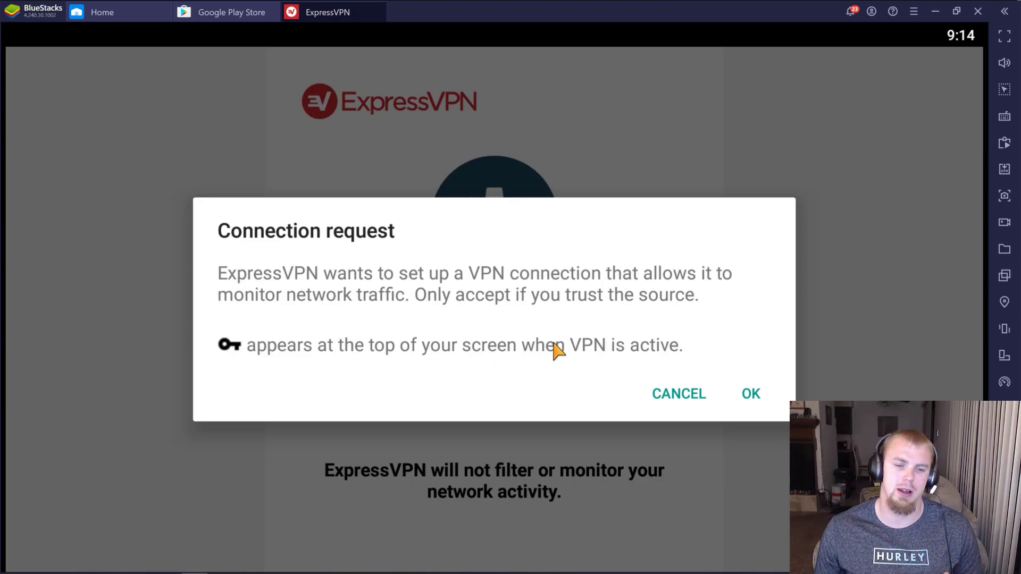
left_click(750, 395)
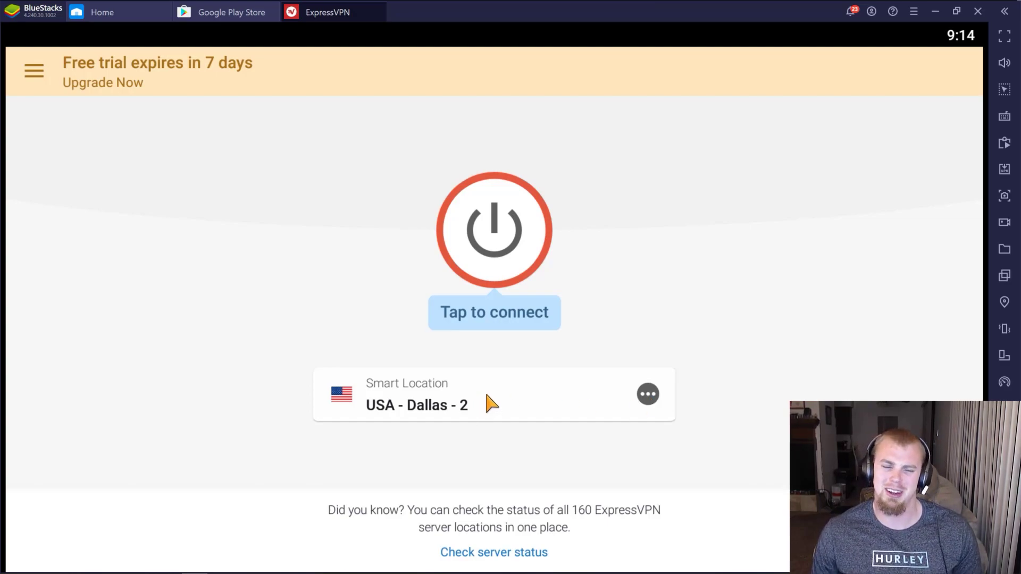
left_click(649, 395)
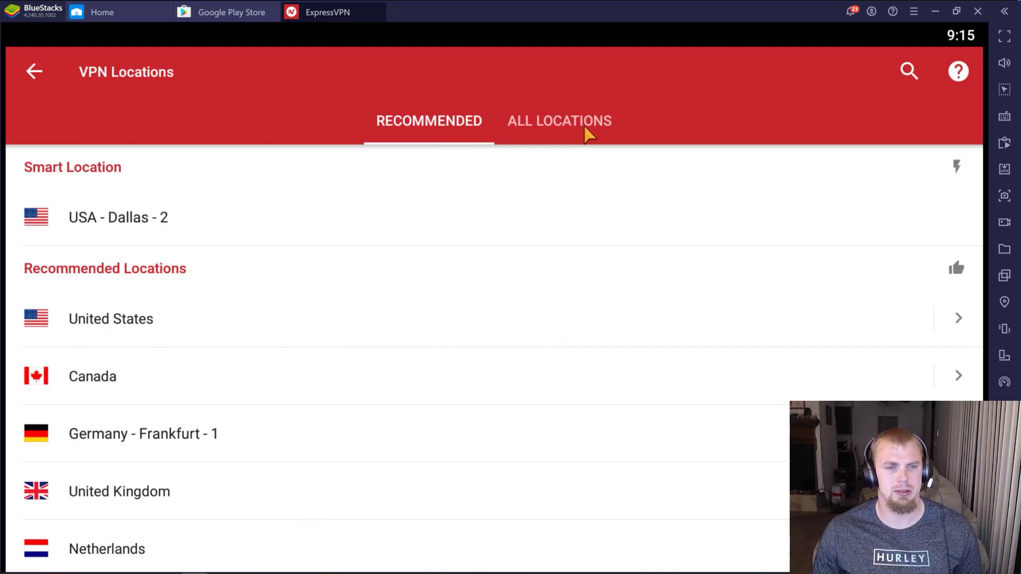
Browse All Locations > Americas > United States and connect to the USA - Chicago server
left_click(544, 136)
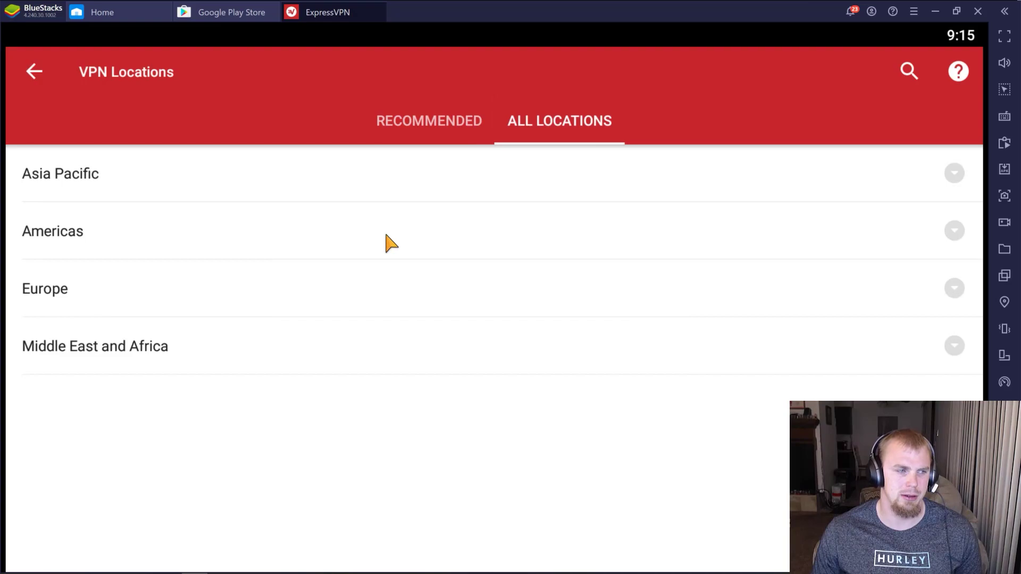
scroll(319, 255, "up", 2)
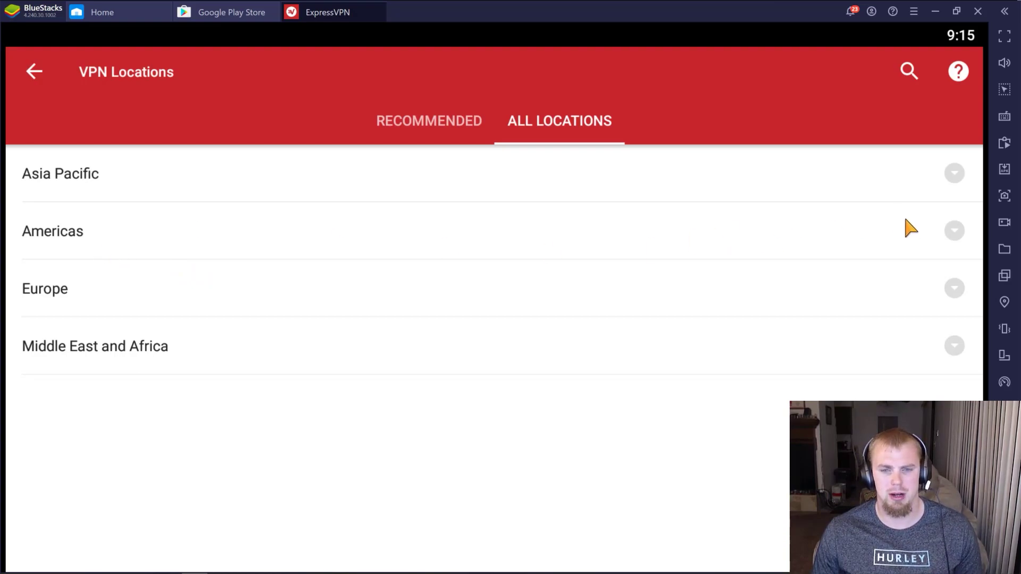
left_click(955, 231)
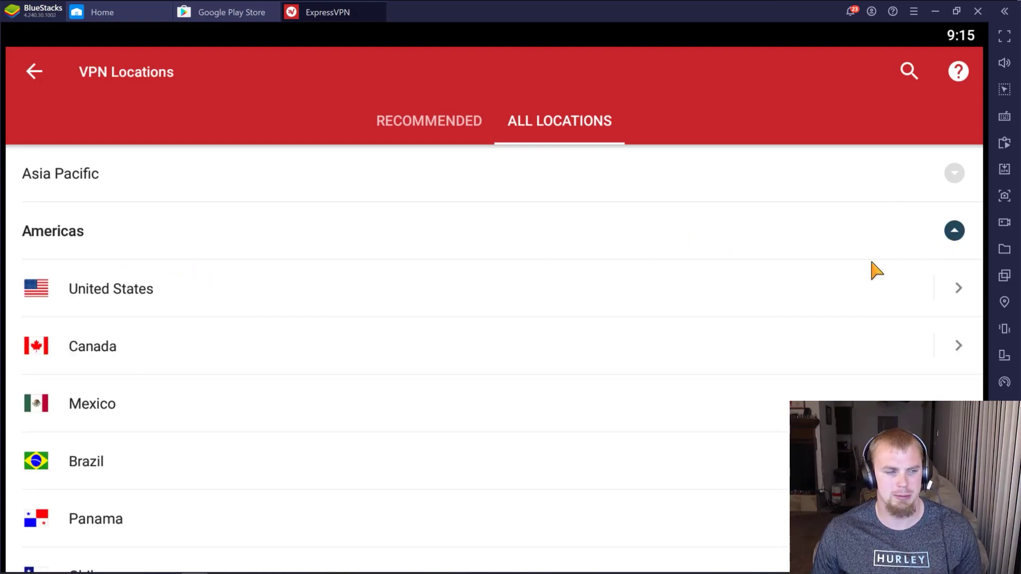
scroll(393, 319, "down", 10)
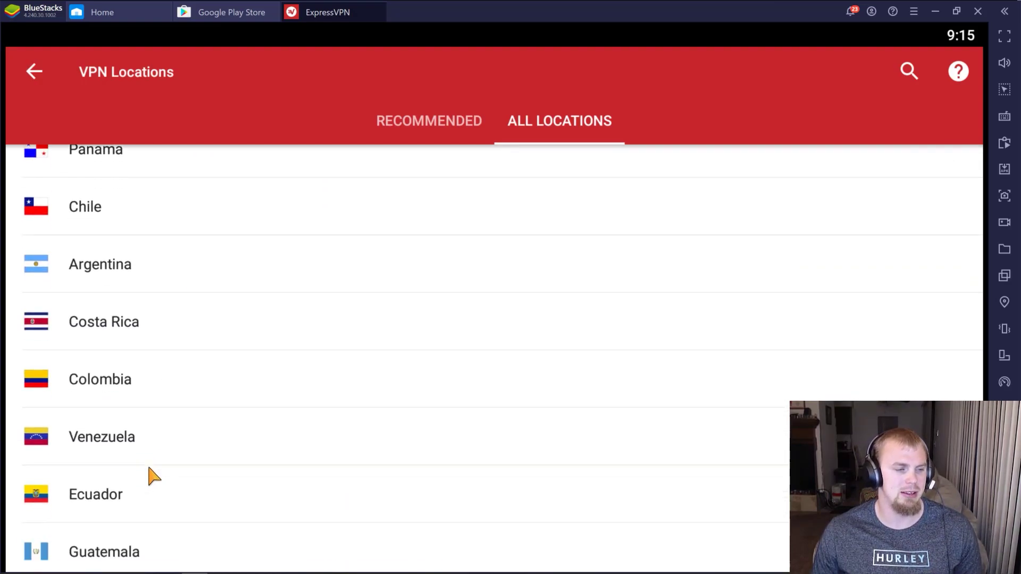
scroll(142, 464, "up", 10)
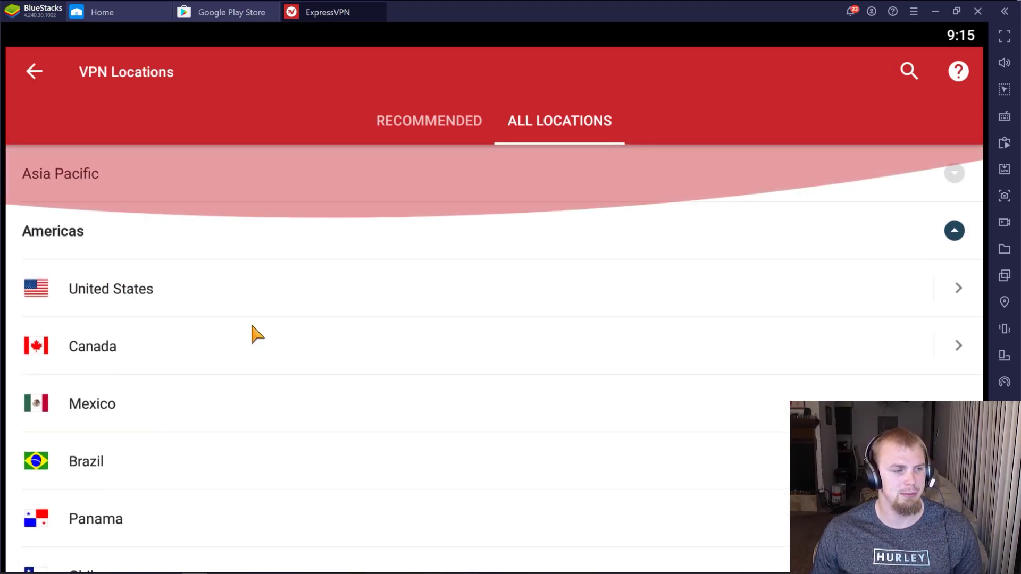
left_click(959, 289)
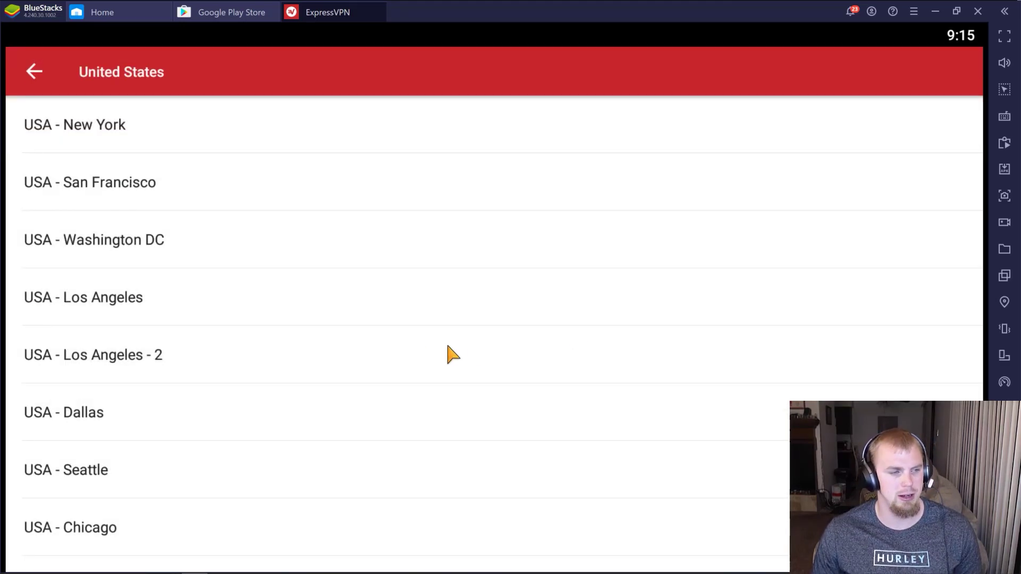
scroll(344, 356, "down", 4)
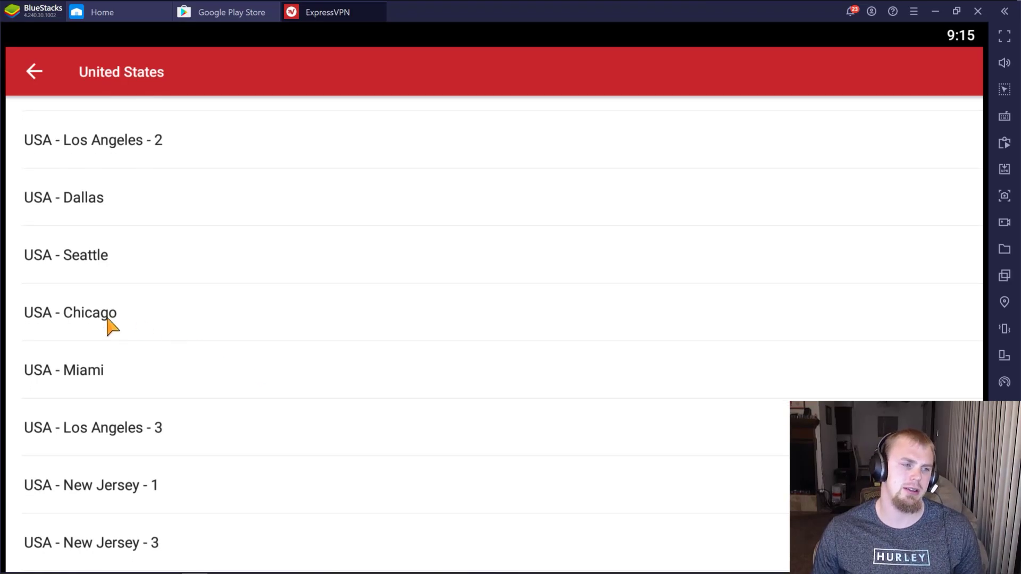
left_click(139, 321)
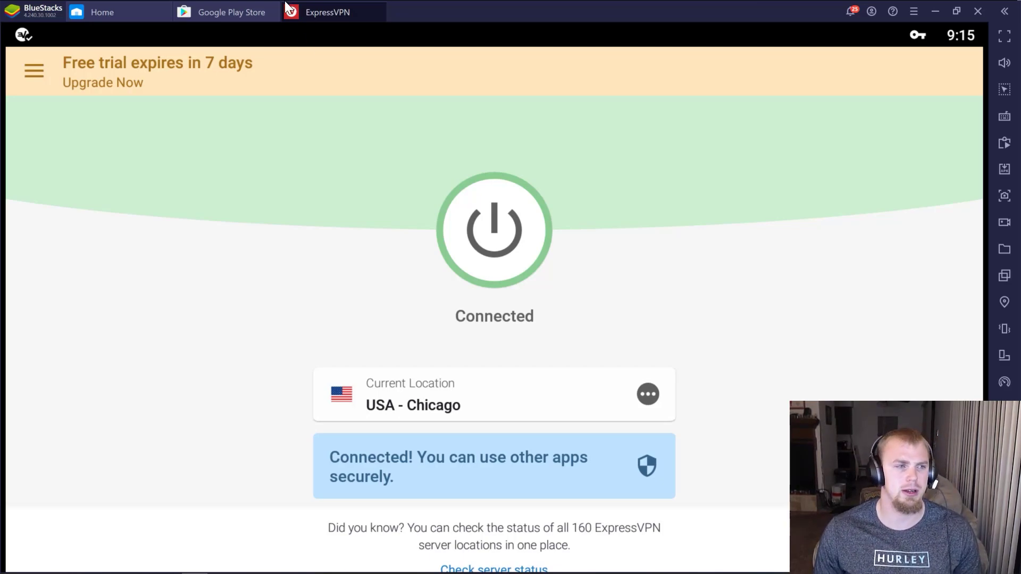
In the browser, search 'what my ip address' and review whatismyipaddress.com showing Lake Zurich, Illinois
left_click(125, 13)
left_click(246, 100)
type("what my ip address")
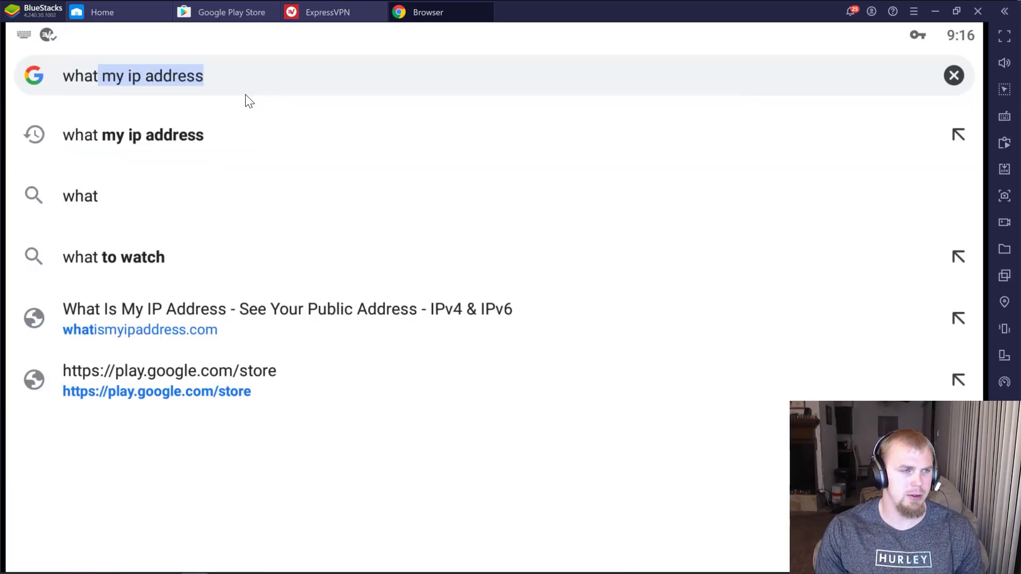
key("Return")
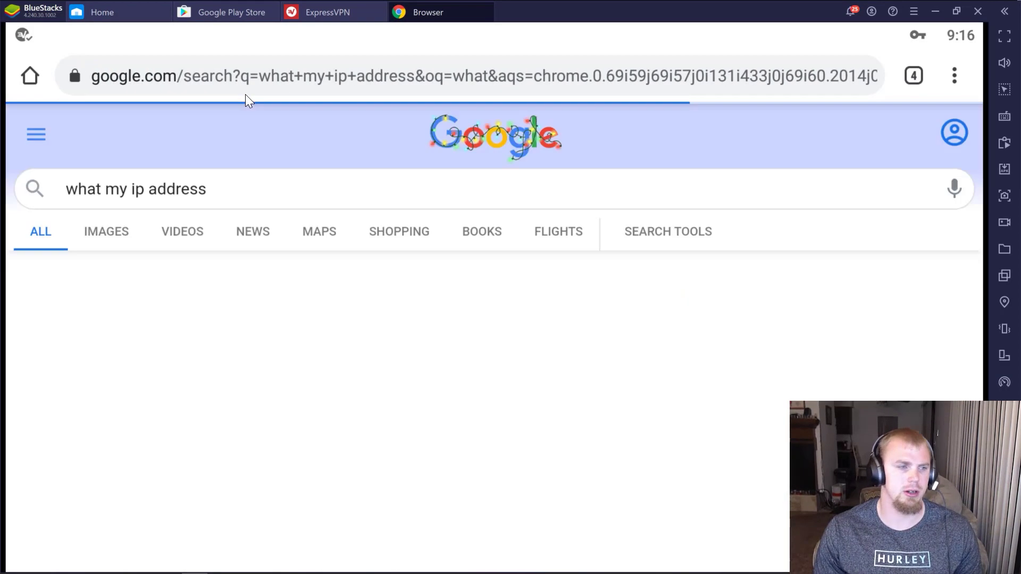
scroll(254, 204, "down", 2)
scroll(254, 204, "down", 1)
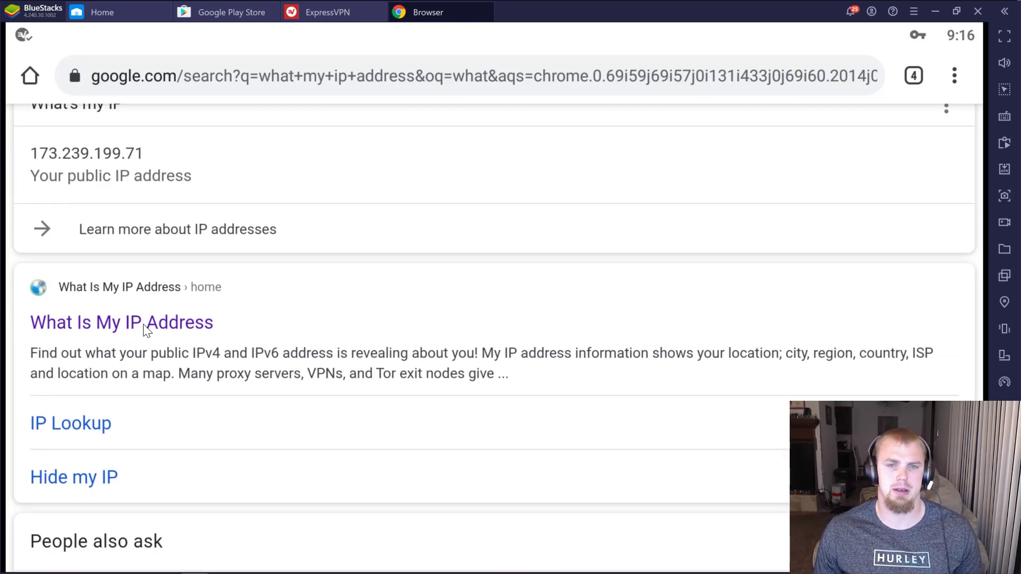
left_click(148, 325)
scroll(159, 265, "up", 3)
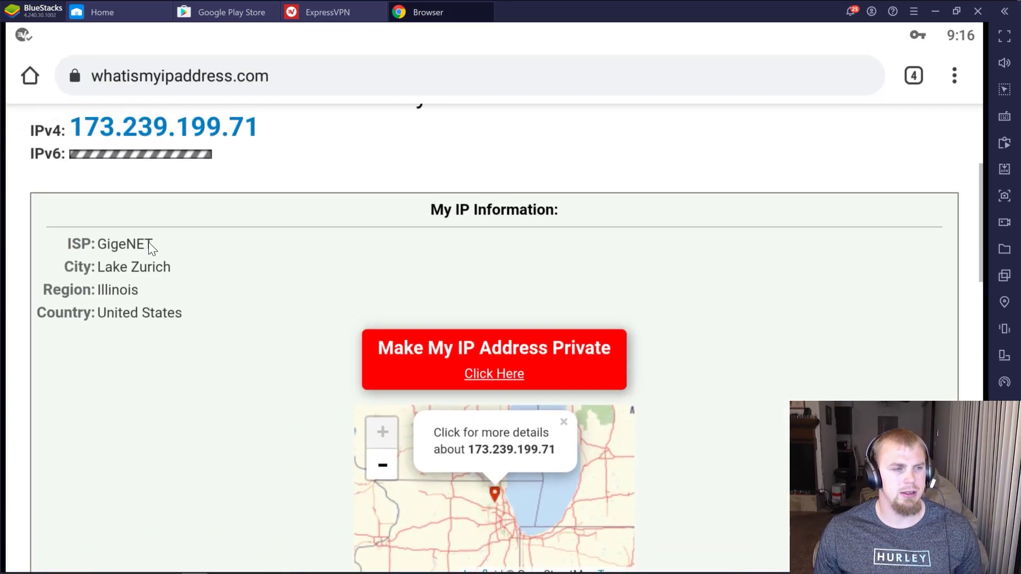
scroll(299, 263, "down", 5)
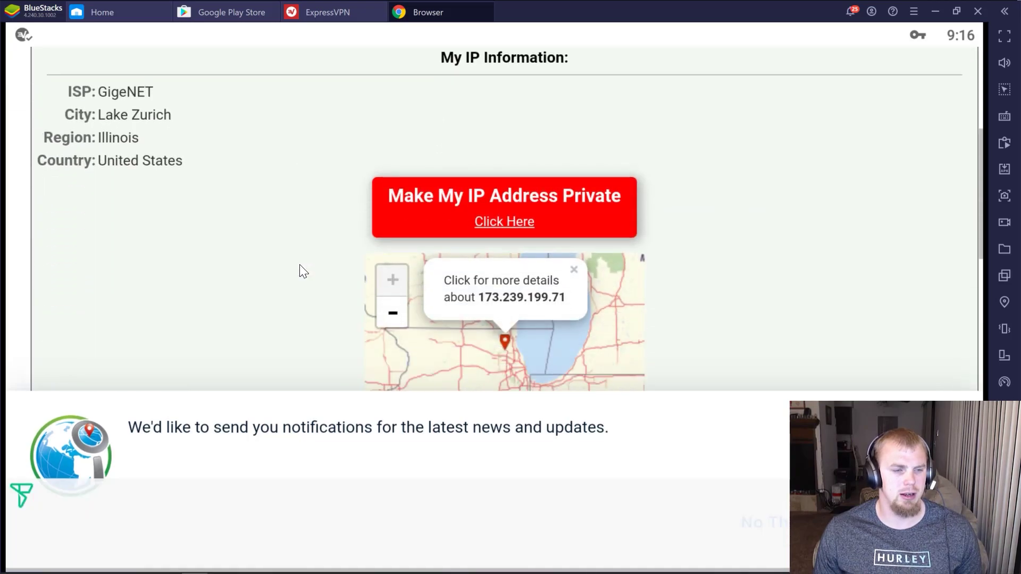
scroll(269, 215, "up", 3)
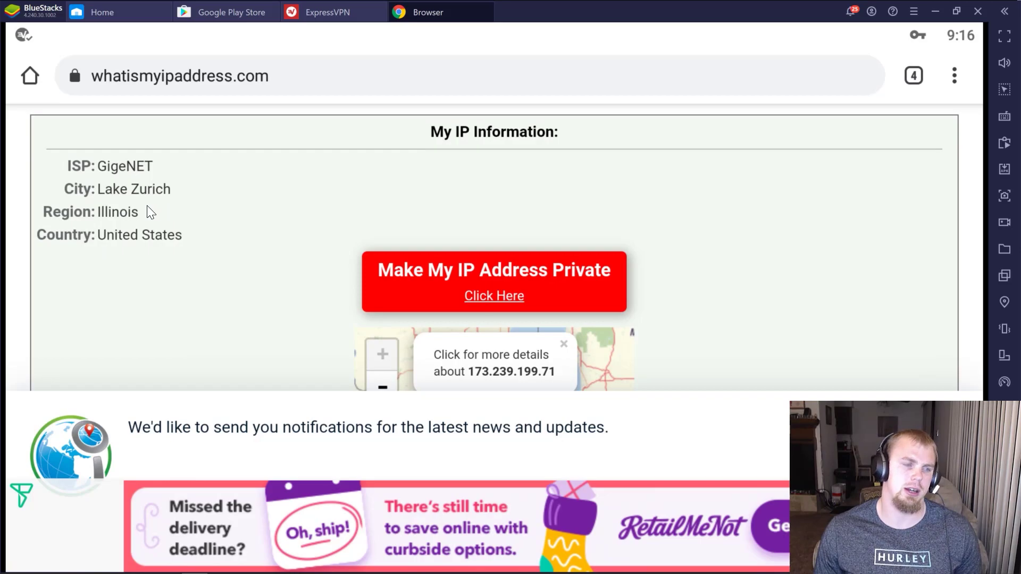
scroll(245, 250, "down", 6)
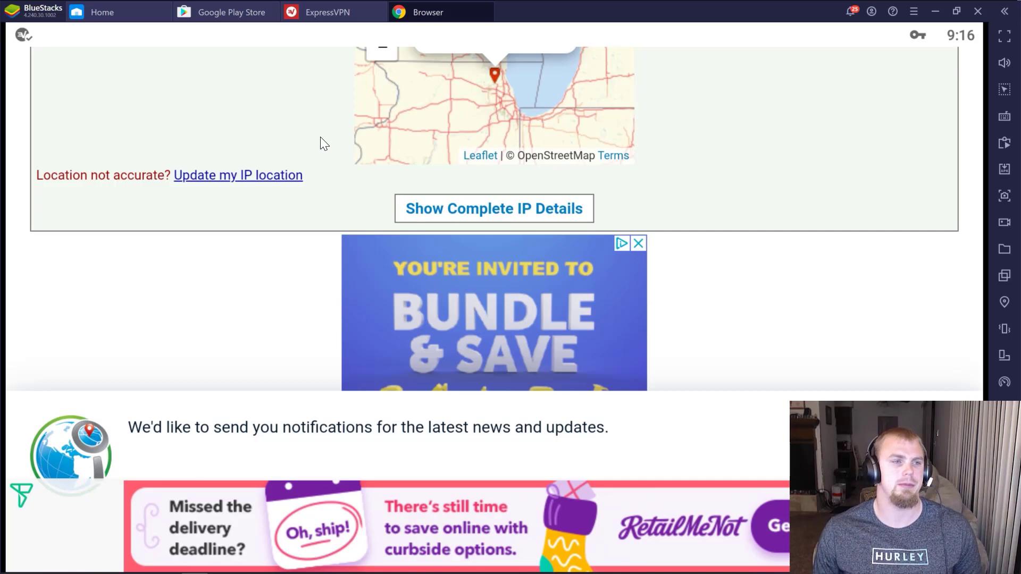
Check the VPN connection status, then return to the BlueStacks home screen and launch ExpressVPN
left_click(378, 17)
left_click(435, 16)
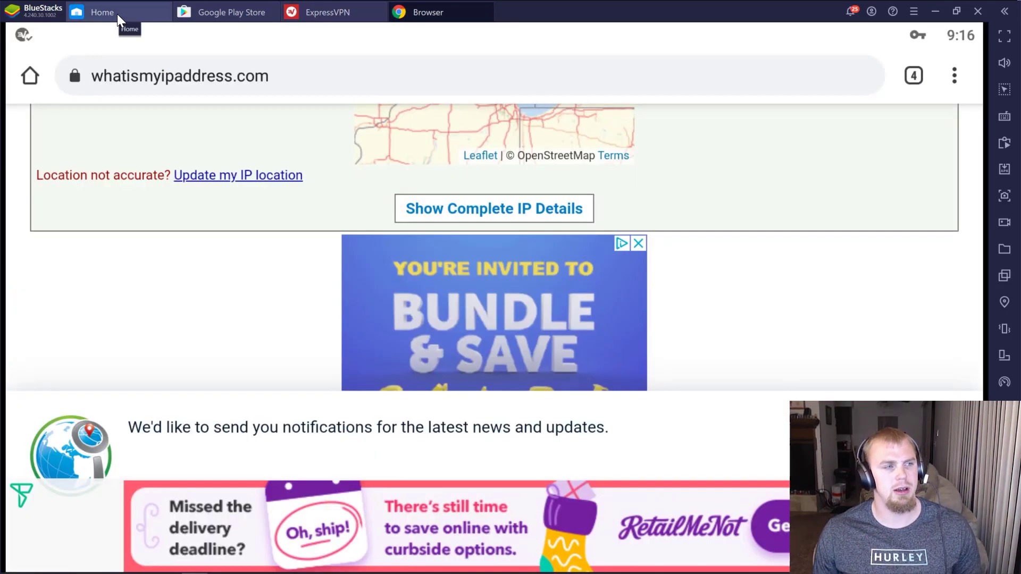
left_click(117, 14)
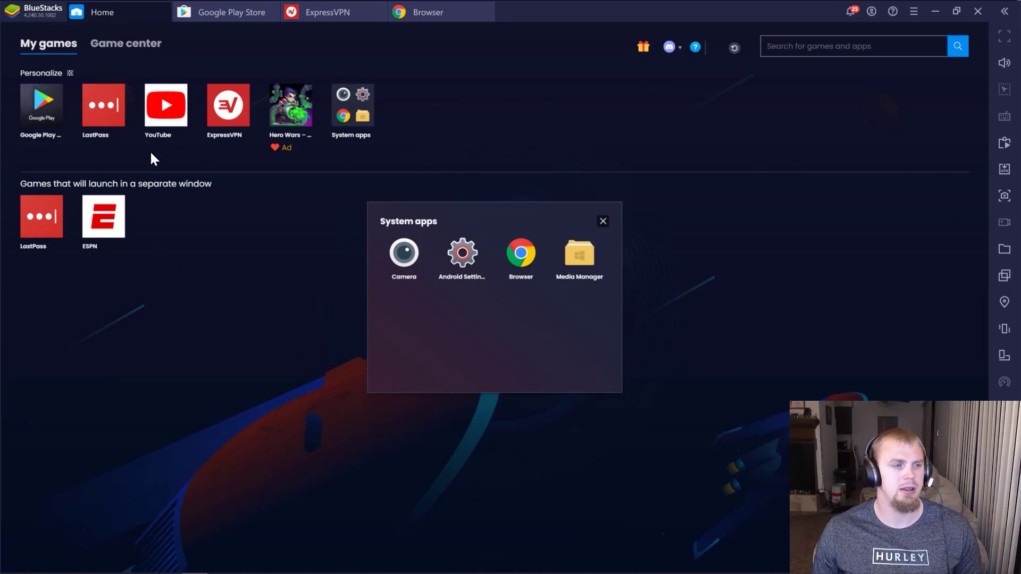
left_click(232, 123)
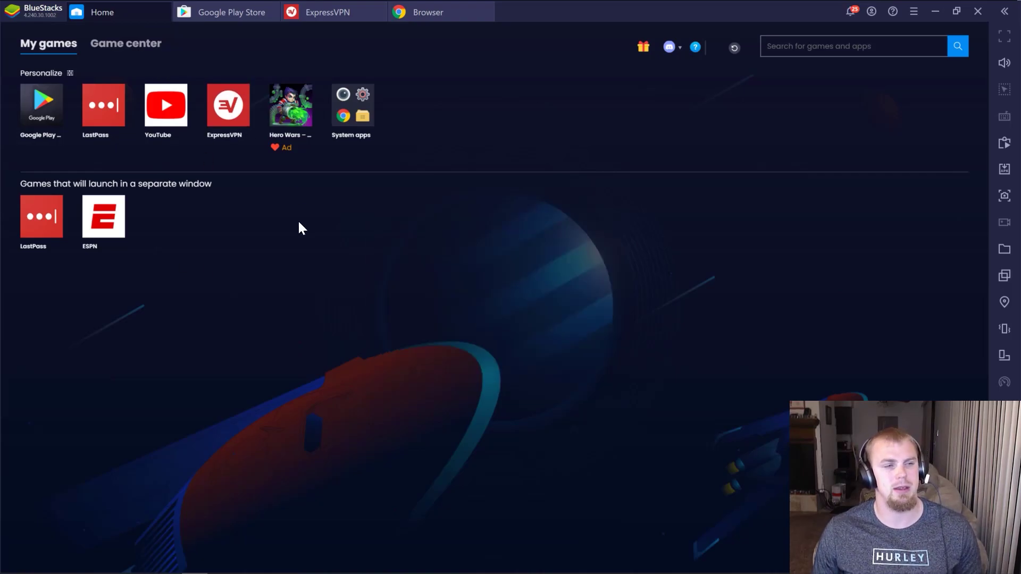
Switch ExpressVPN from USA - Chicago to Germany - Frankfurt - 3 via All Locations > Europe > Germany
left_click(230, 128)
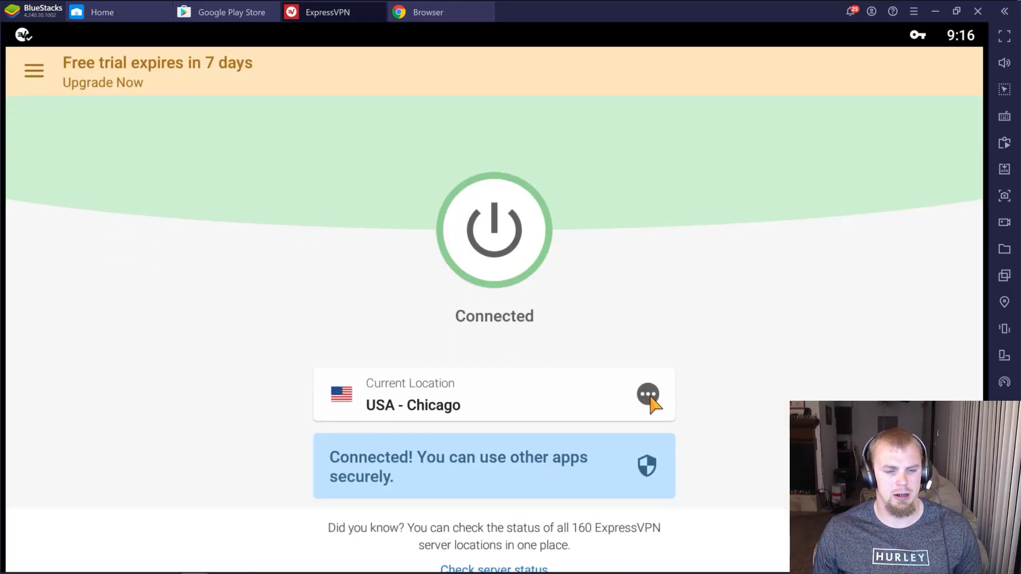
left_click(648, 396)
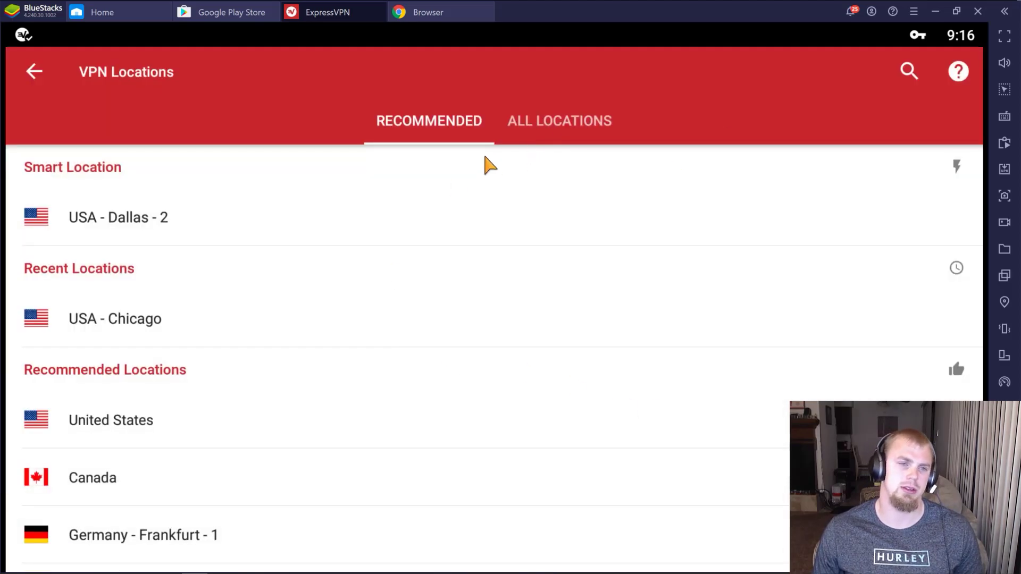
left_click(539, 136)
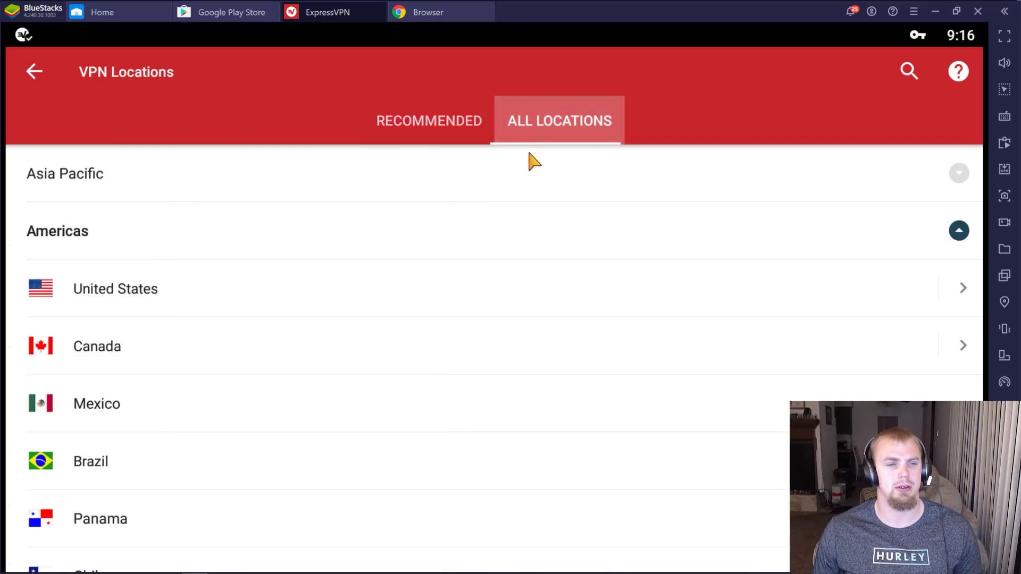
scroll(368, 273, "down", 2)
scroll(335, 312, "up", 2)
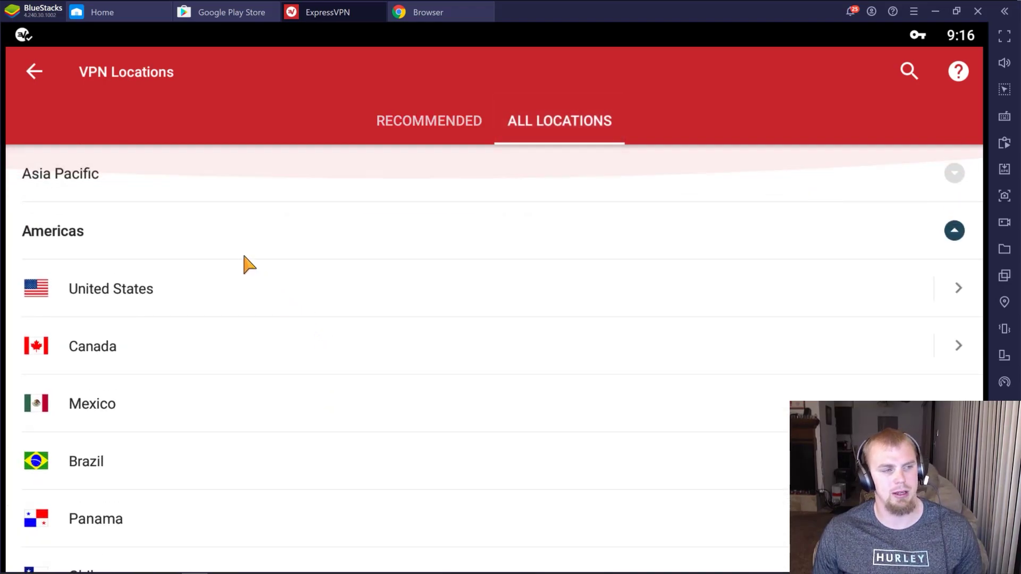
left_click(953, 232)
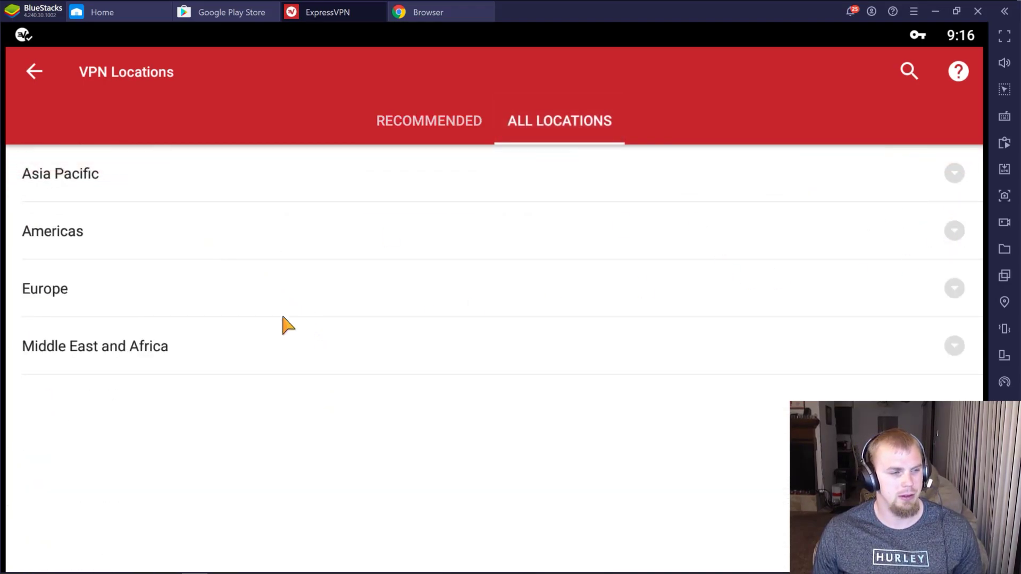
left_click(955, 288)
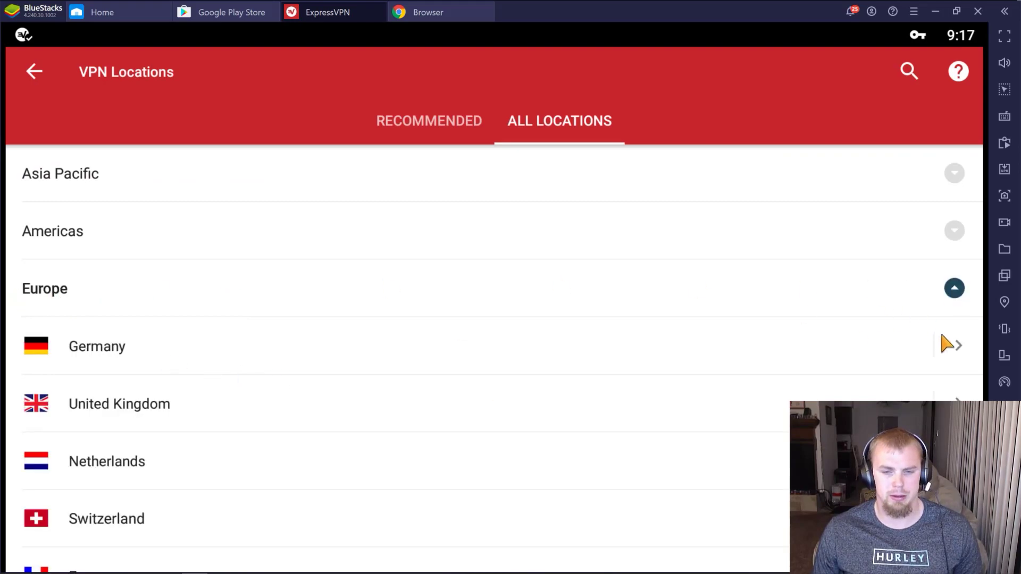
left_click(958, 347)
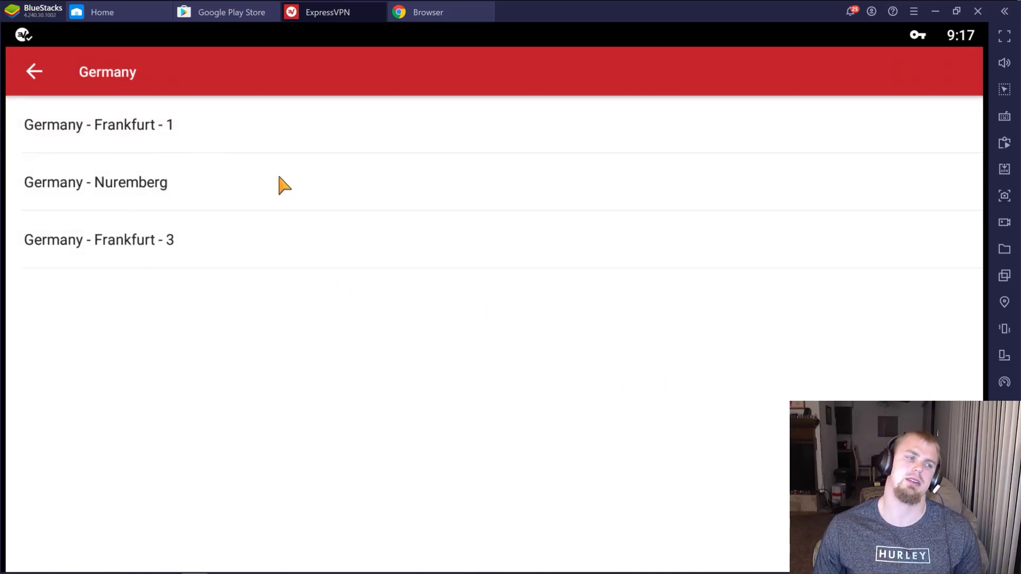
left_click(141, 246)
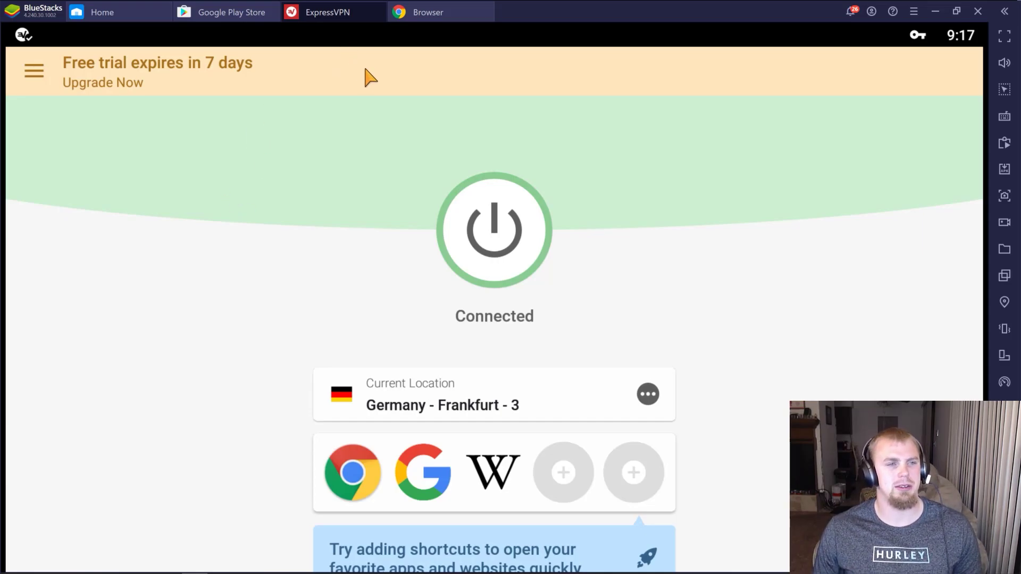
left_click(426, 11)
Reload whatismyipaddress.com to confirm Frankfurt am Main, Hesse, then check the VPN status notification
scroll(326, 163, "up", 10)
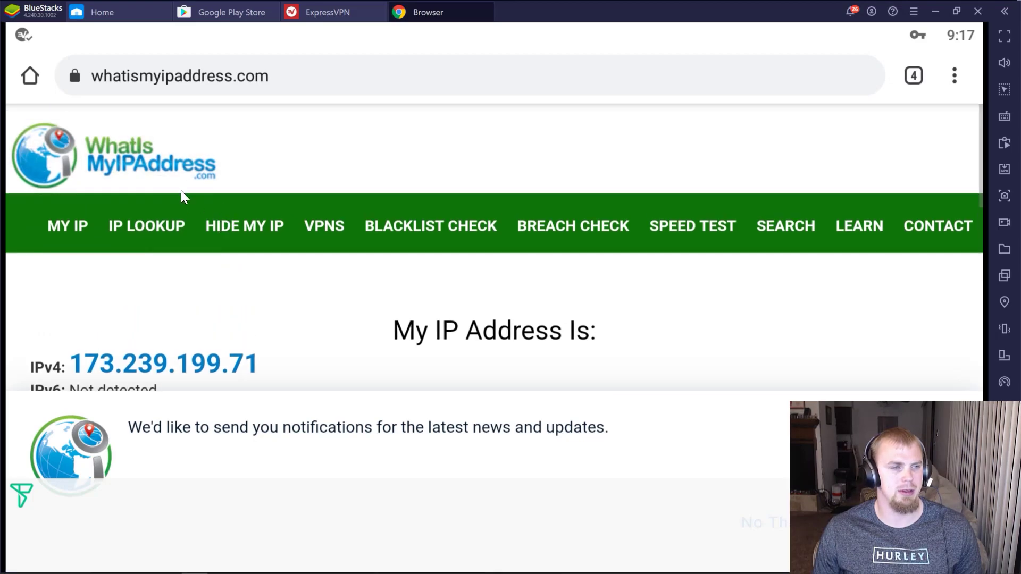
left_click(691, 80)
left_click(580, 138)
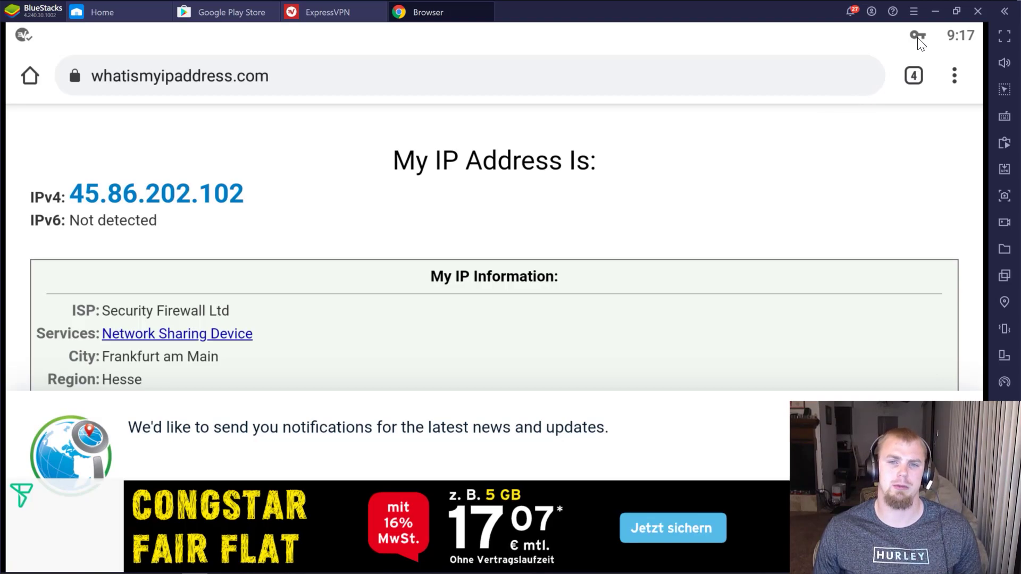
left_click(920, 43)
Pull down the VPN status notification to check the Frankfurt connection, then dismiss the panel
left_click(919, 41)
left_click_drag(919, 41, 916, 57)
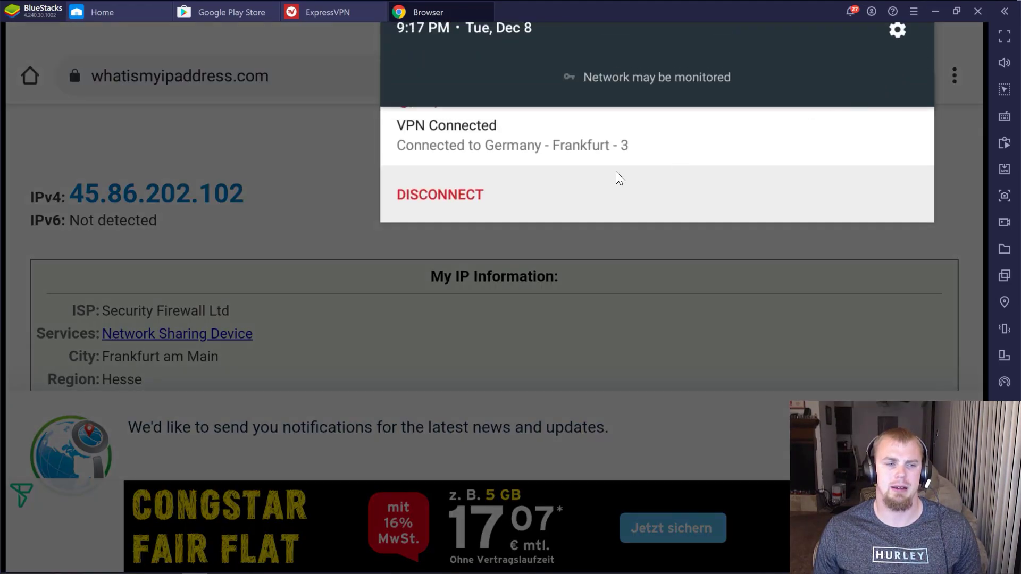
left_click(487, 202)
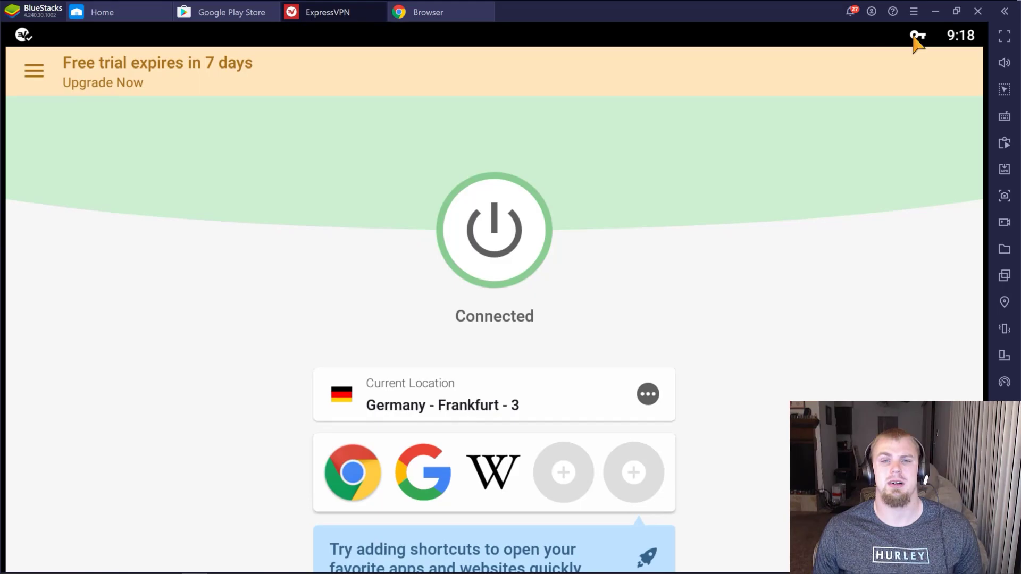
left_click(914, 39)
left_click(913, 37)
left_click(916, 38)
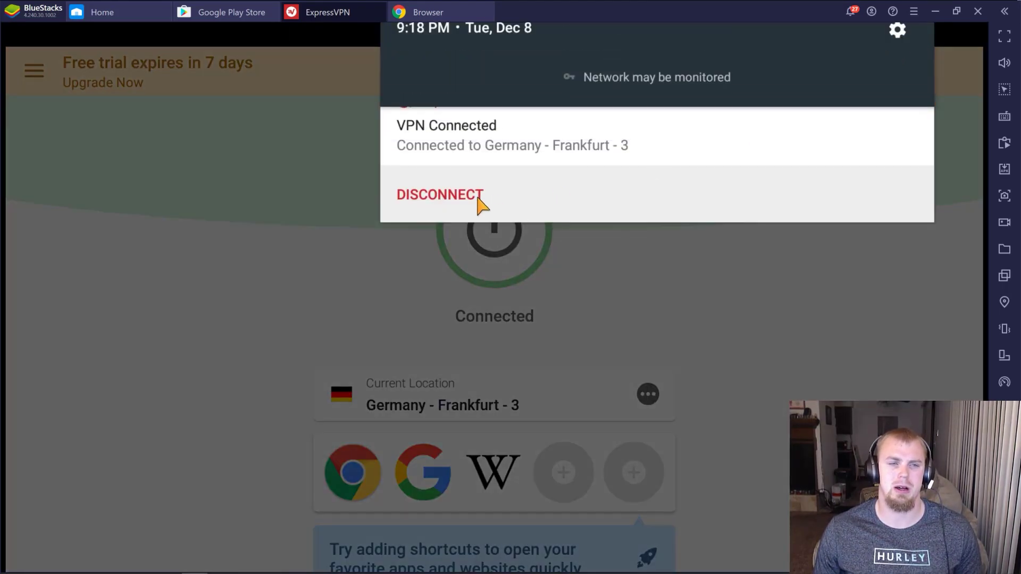
left_click(740, 296)
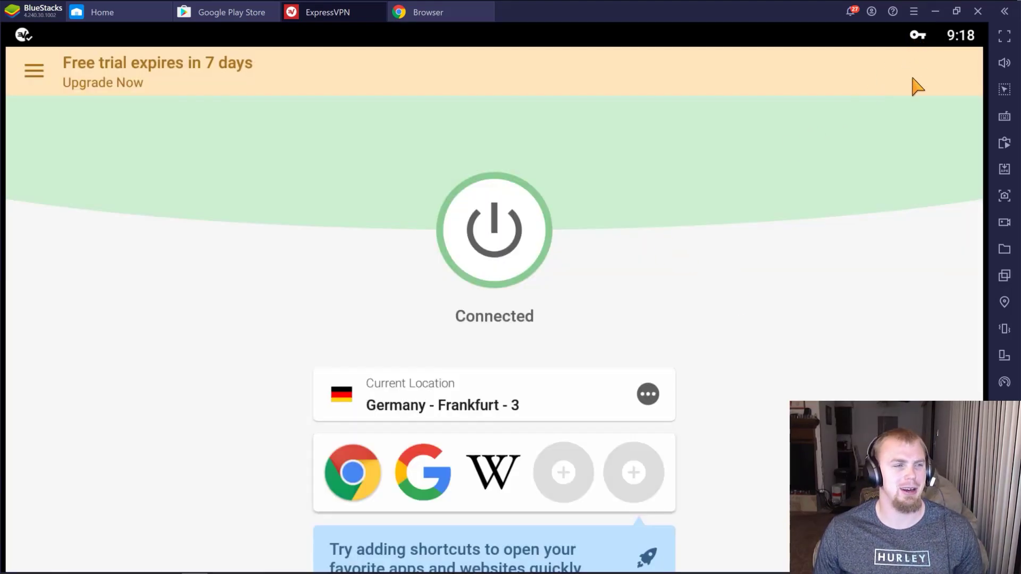
Disconnect ExpressVPN from Germany - Frankfurt - 3 and return to the browser's IP lookup page
left_click(124, 11)
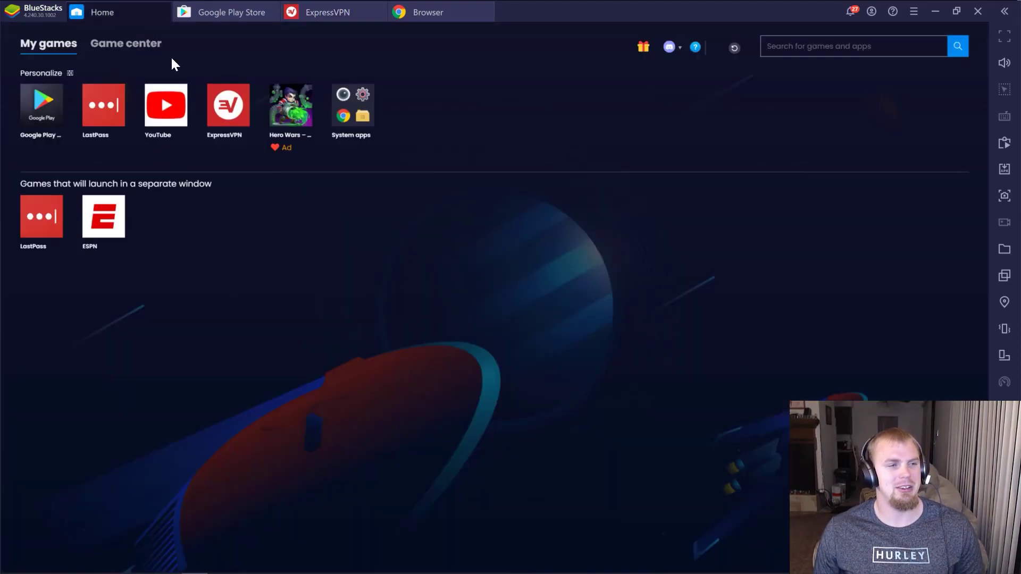
left_click(239, 133)
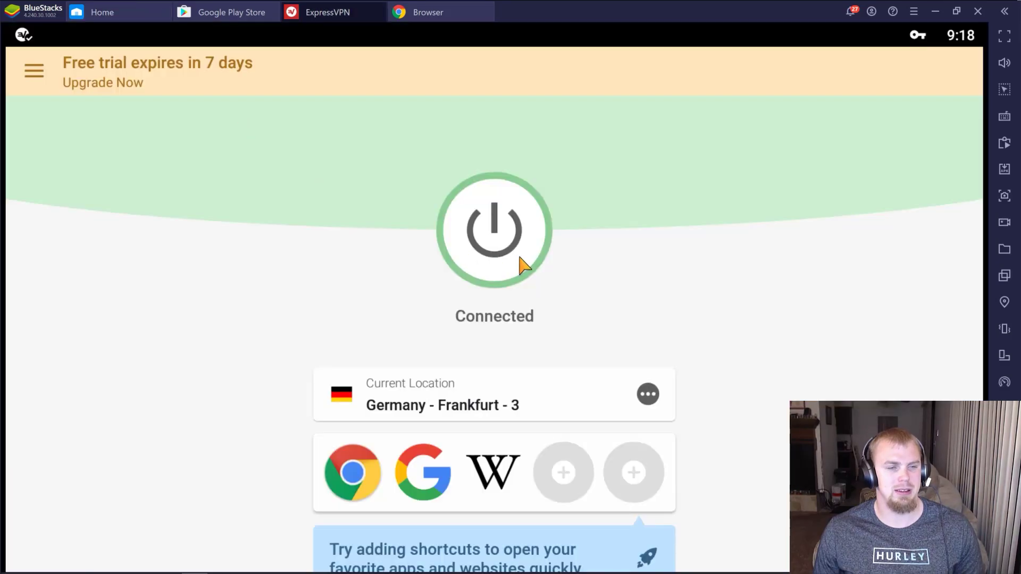
left_click(499, 234)
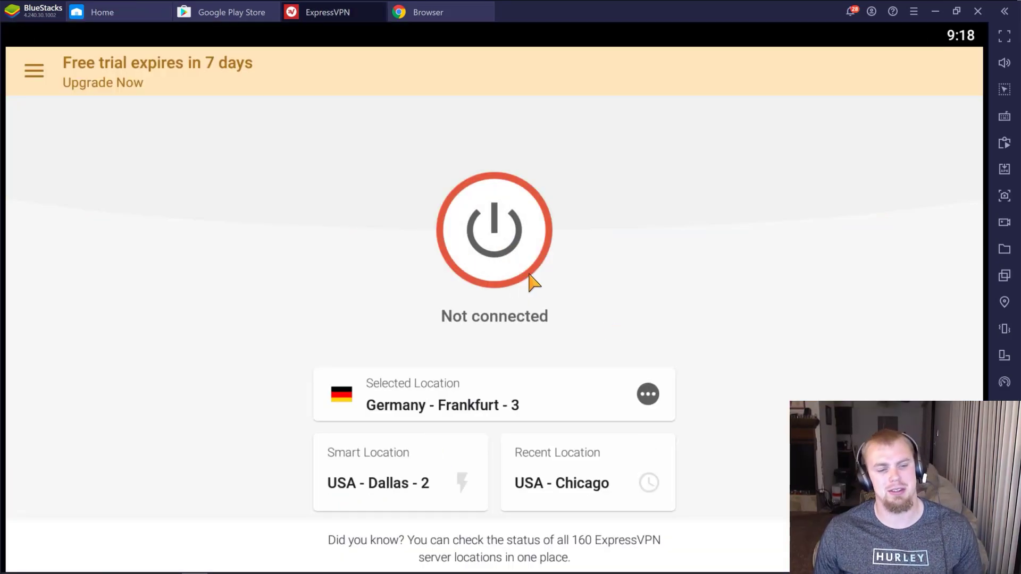
left_click(438, 12)
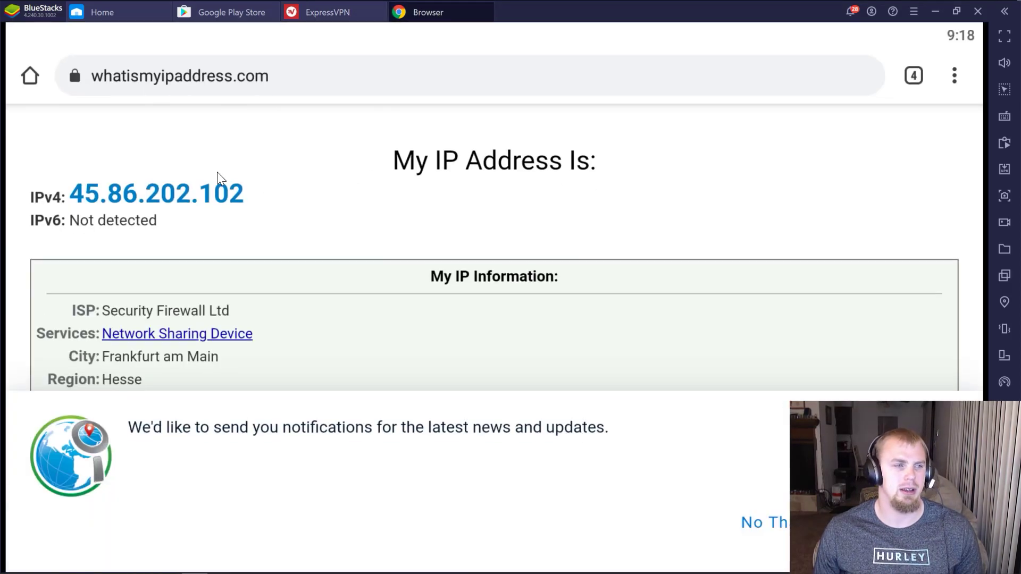
left_click(179, 81)
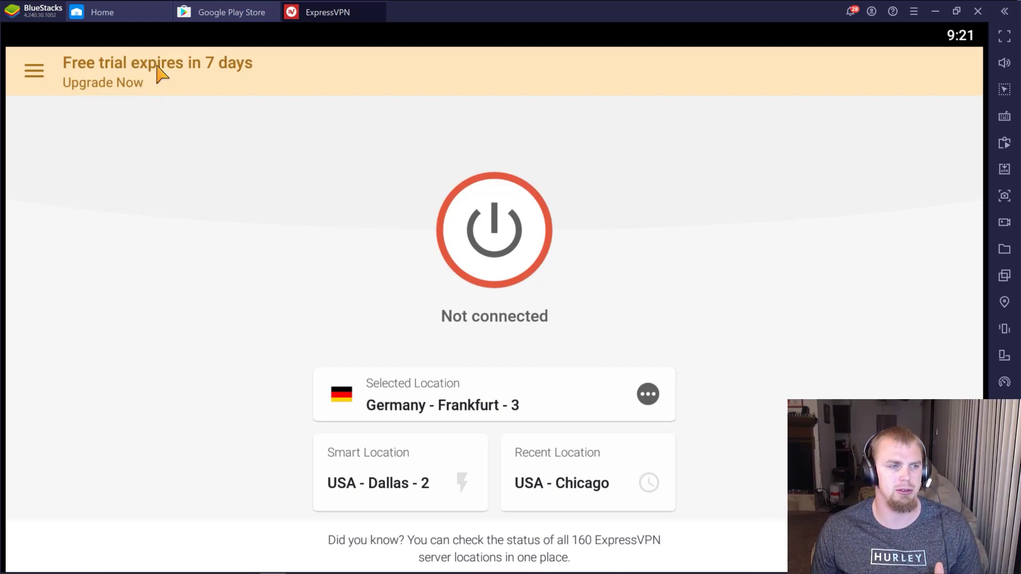
Tap Upgrade Now in the ExpressVPN banner, scroll to the plan cards, and pick 1 Month
left_click(119, 86)
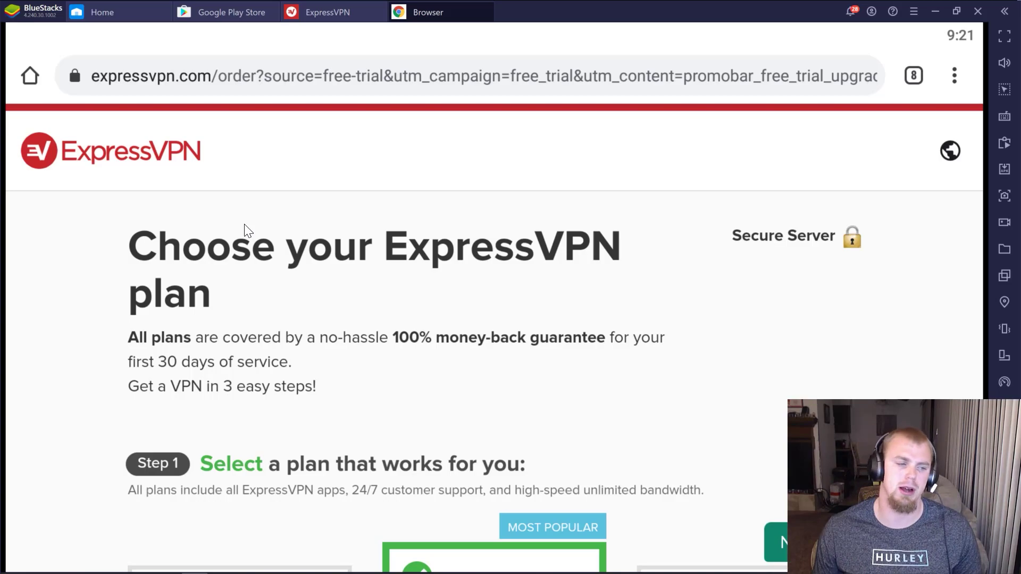
scroll(246, 228, "down", 5)
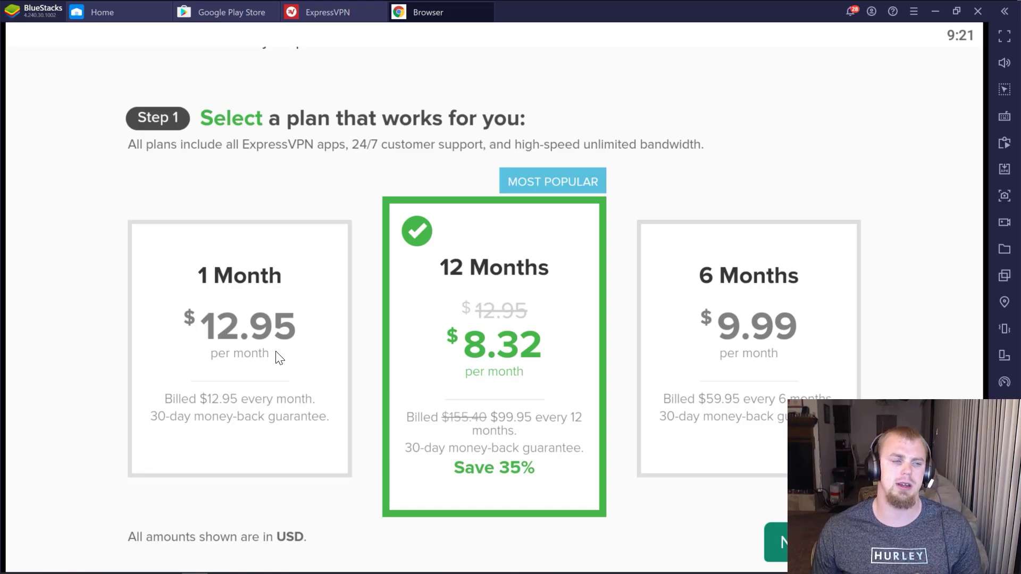
left_click(275, 356)
Scroll through the 1 Month plan's payment methods, then bring up ExpressVPN's account Sign In form
scroll(327, 317, "down", 3)
scroll(327, 317, "down", 10)
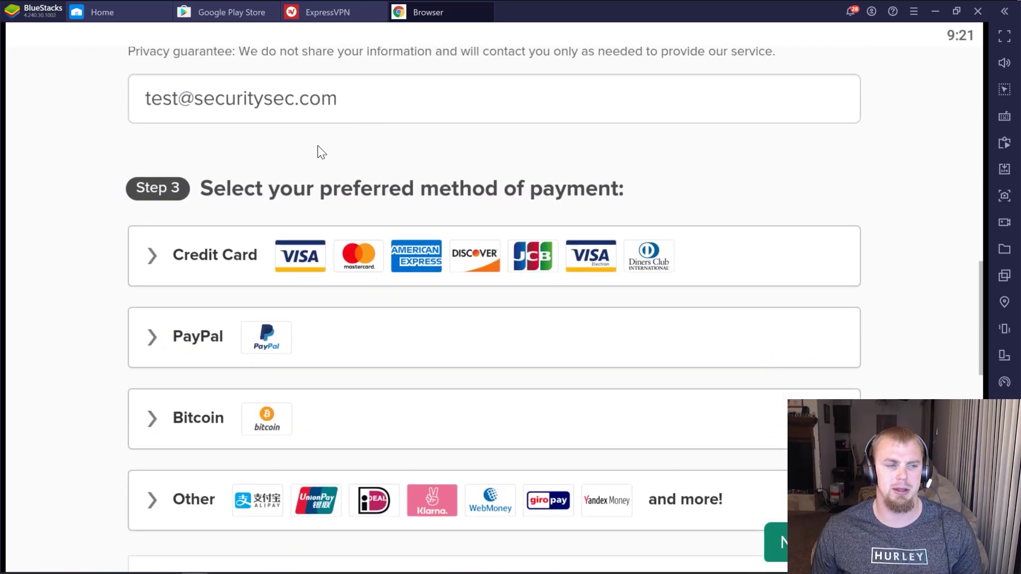
scroll(314, 289, "down", 5)
scroll(288, 152, "up", 3)
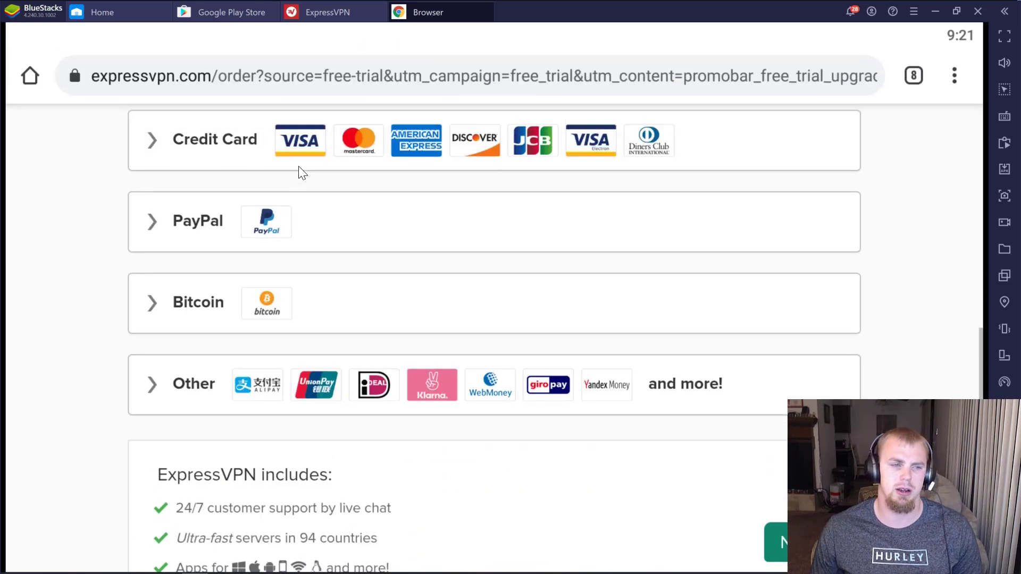
scroll(321, 239, "down", 5)
scroll(324, 262, "up", 10)
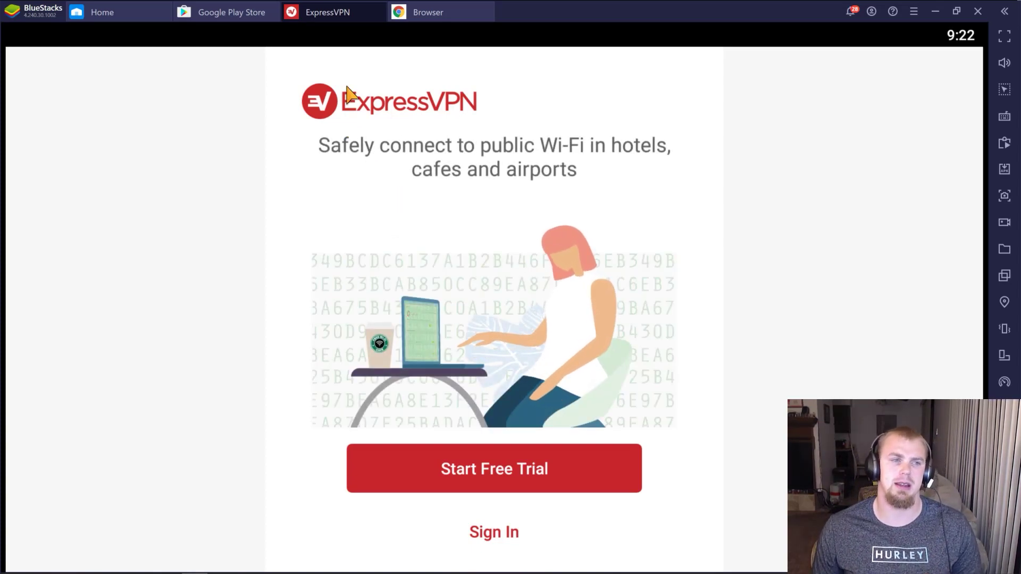
left_click(497, 534)
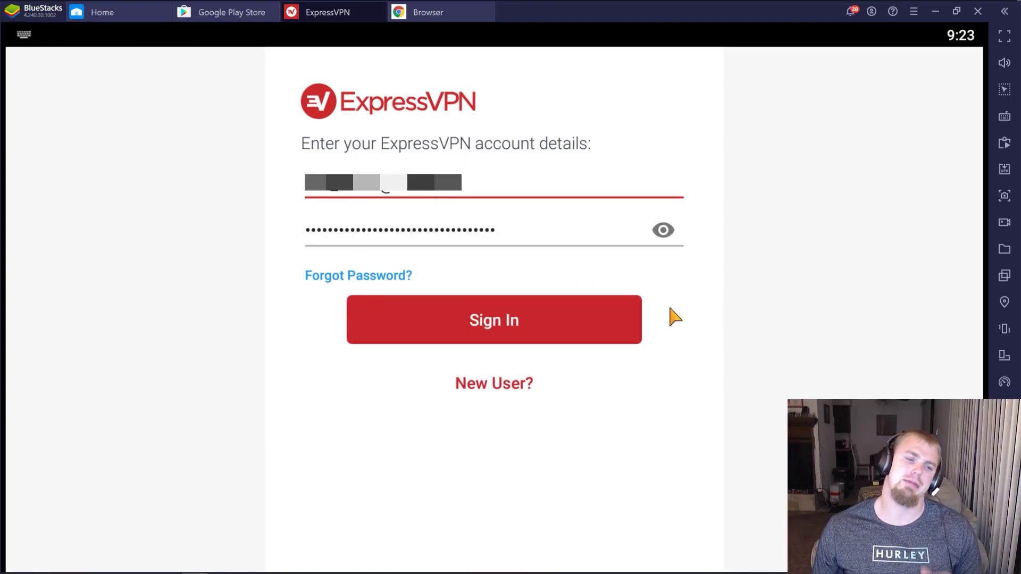
Sign in with the entered account credentials and decline sharing diagnostics with ExpressVPN
left_click(509, 324)
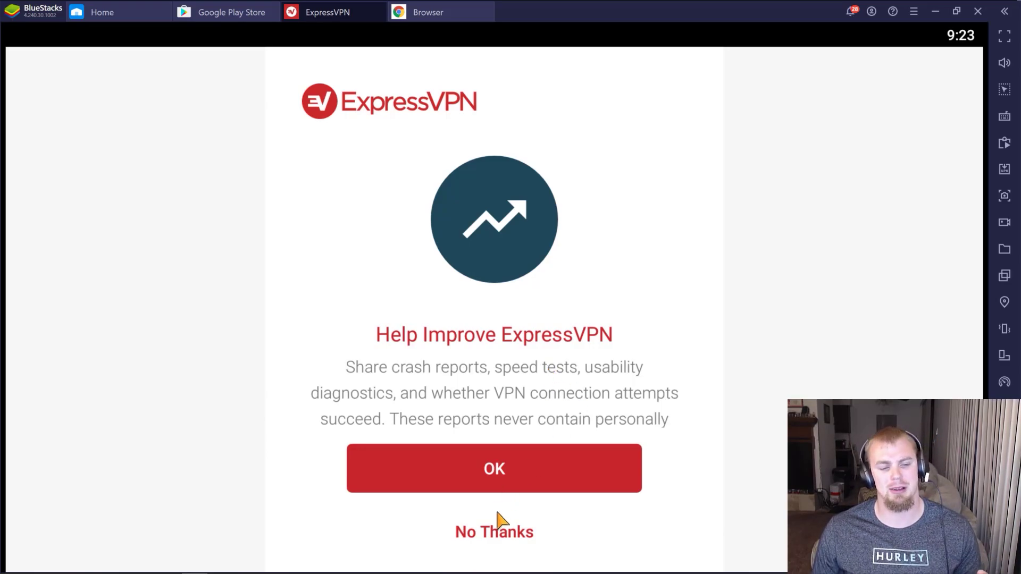
left_click(499, 535)
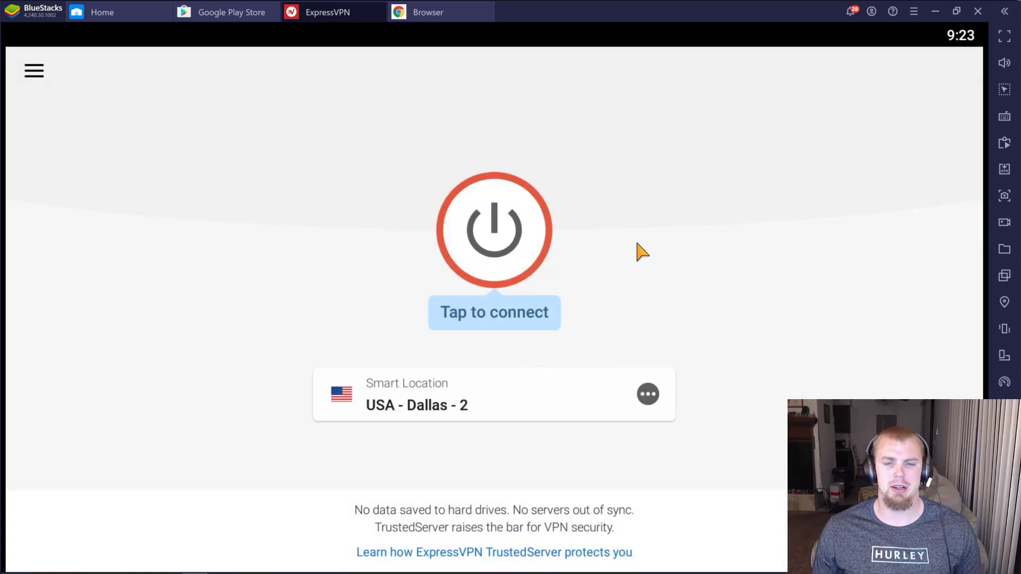